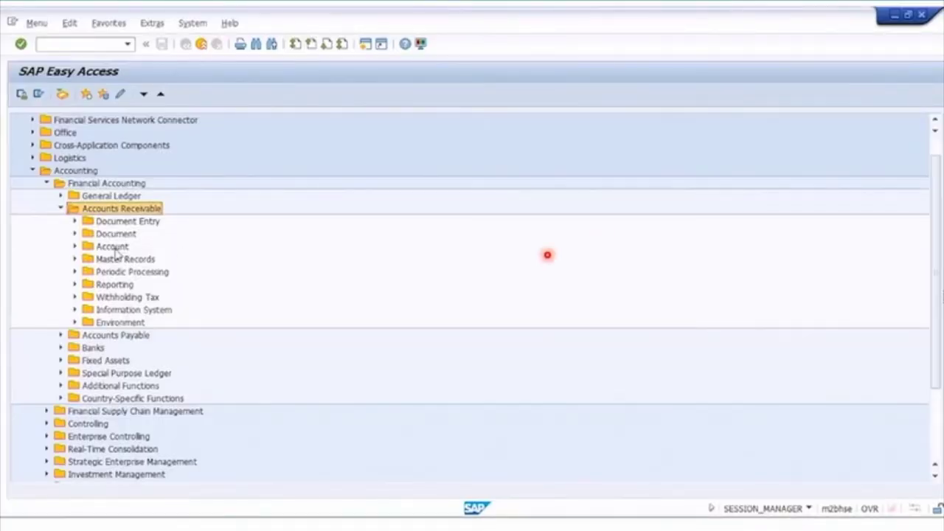
Launch FBL5N Display/Change Line Items from Accounts Receivable > Account in the Easy Access menu.
left_click(133, 211)
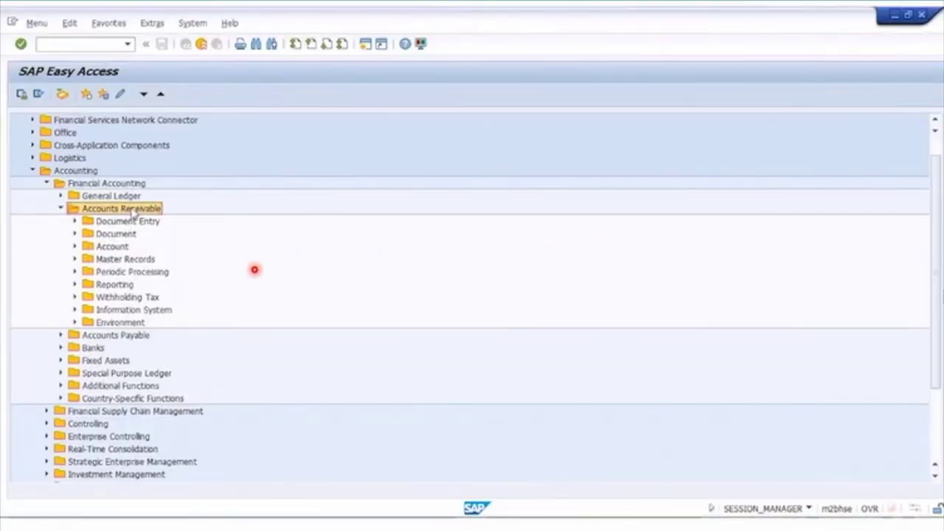
left_click(75, 248)
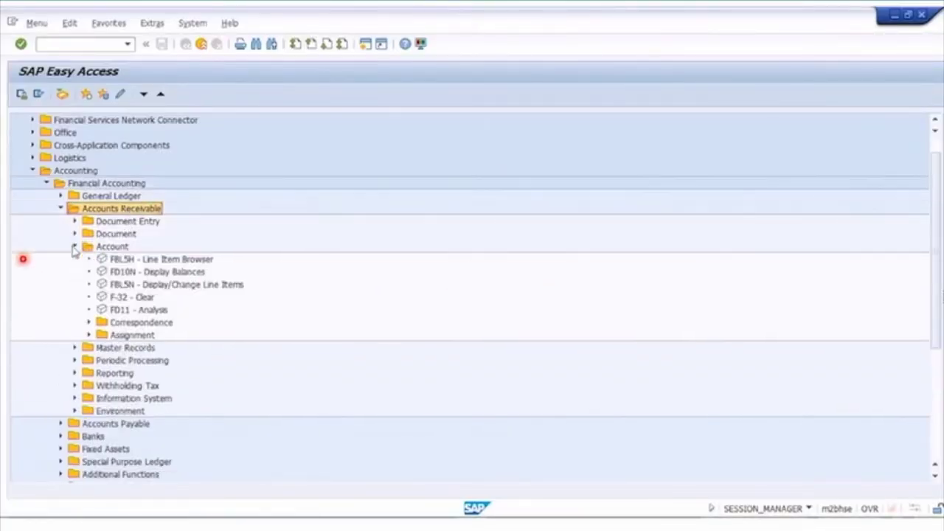
left_click(151, 285)
double_click(151, 286)
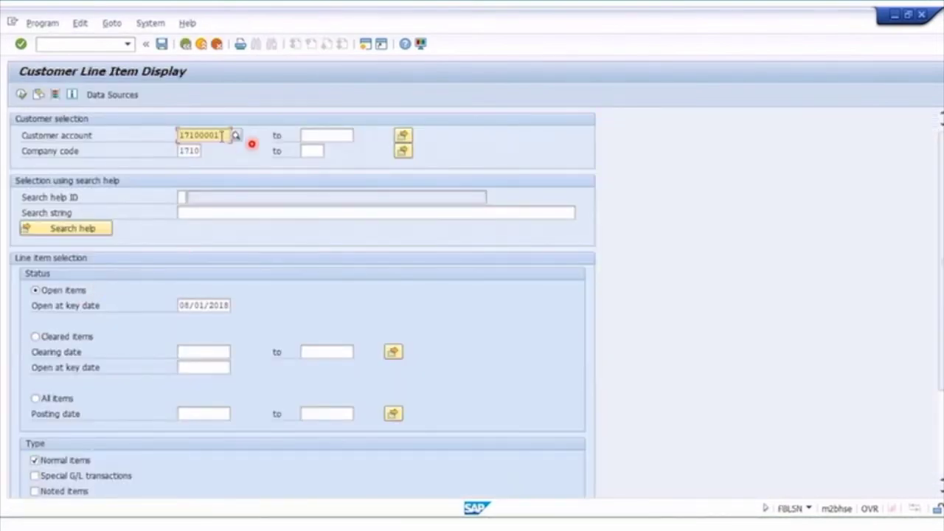
left_click(42, 293)
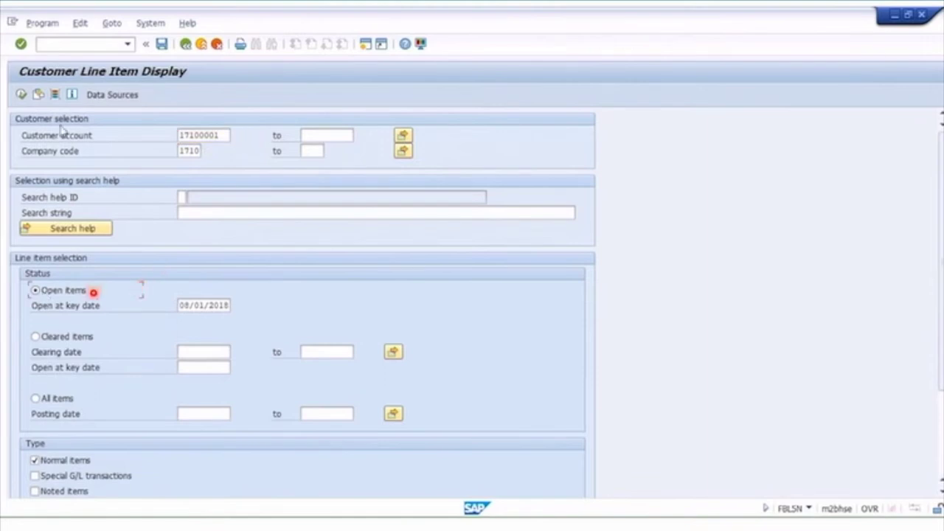
left_click(21, 94)
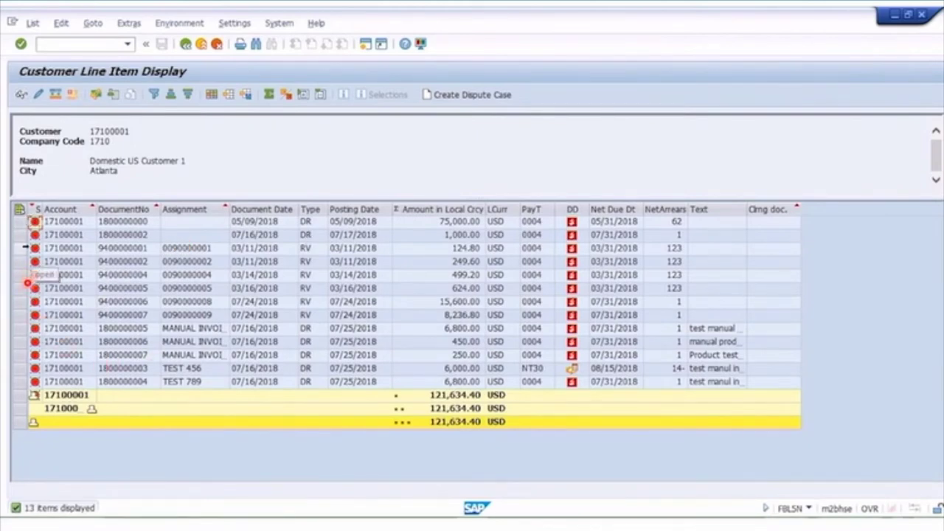
left_click(17, 250)
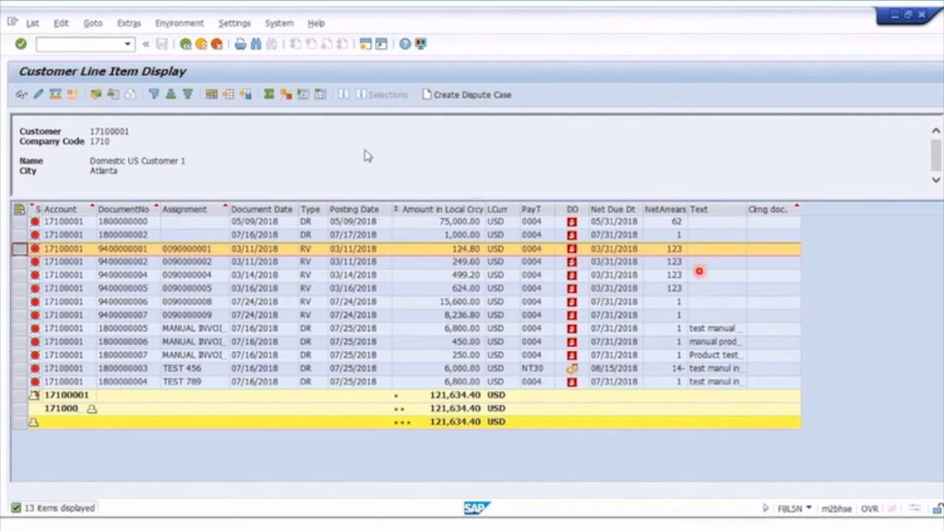
left_click(367, 46)
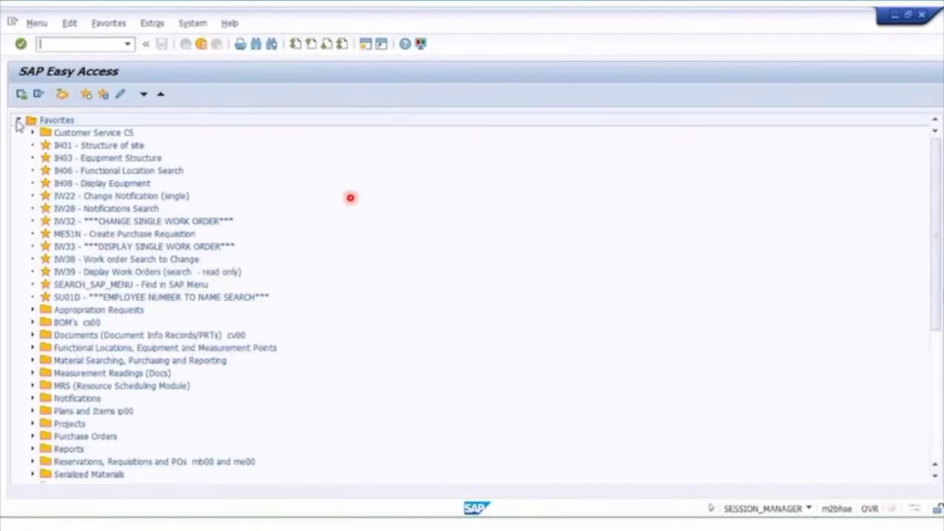
Navigate SAP Menu to Accounting > Financial Accounting > Accounts Receivable > Document Entry and select F-28.
left_click(18, 119)
left_click(31, 196)
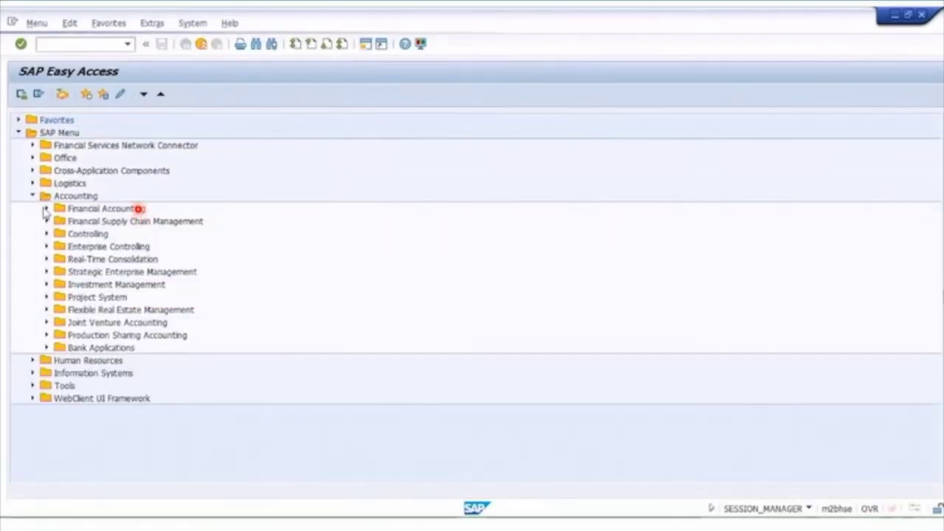
left_click(47, 209)
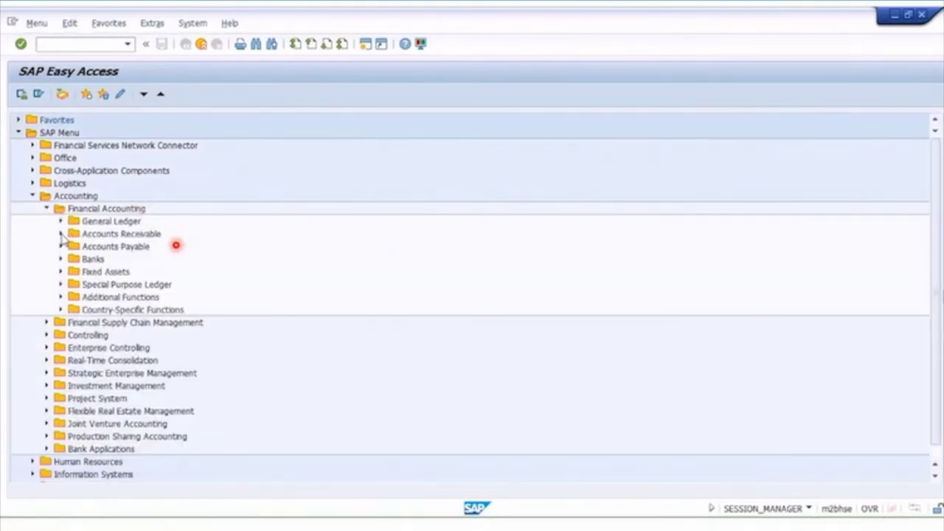
left_click(61, 234)
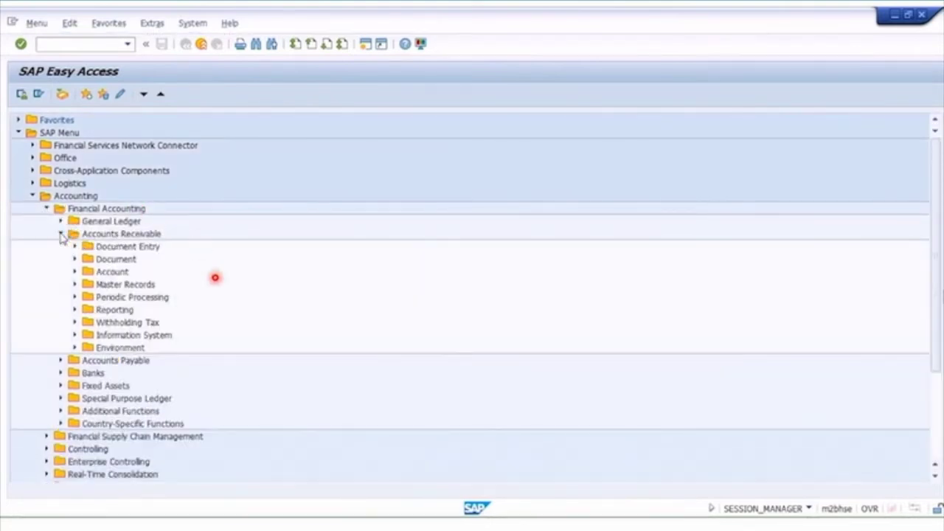
left_click(73, 246)
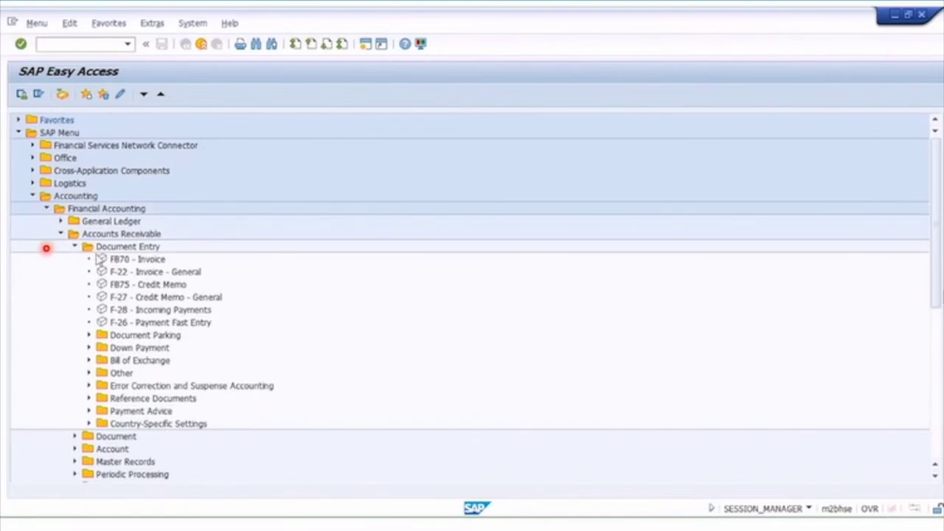
left_click(126, 311)
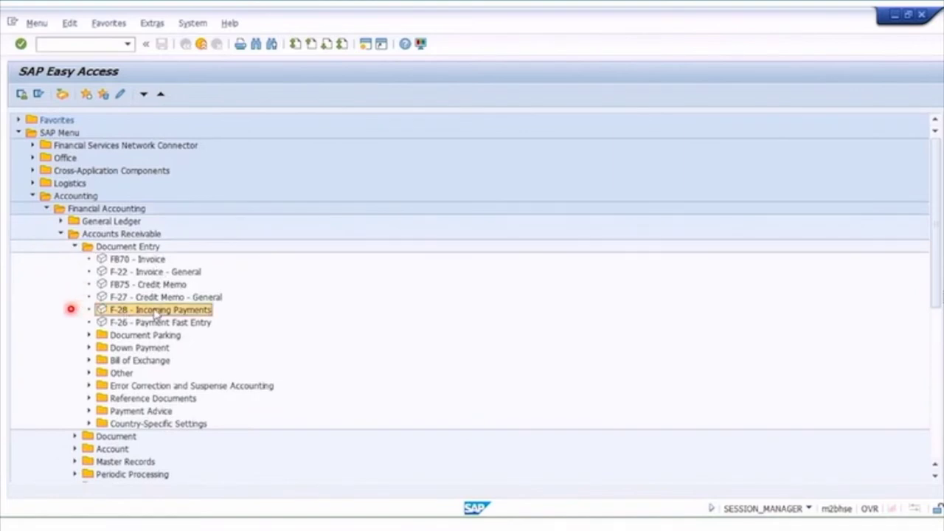
Start F-28 and fill the header with date 08/01/2018, a reference and a reused header text.
double_click(155, 311)
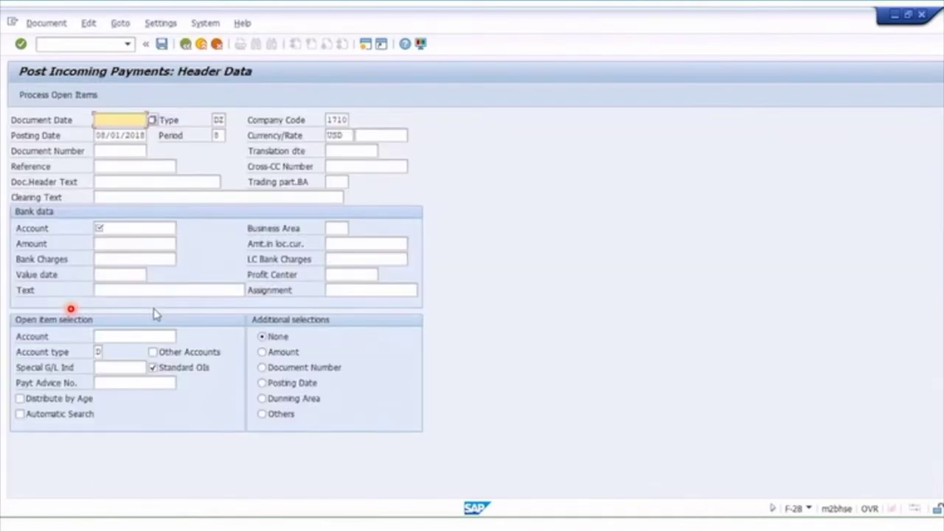
type("08/01/2018")
left_click(118, 136)
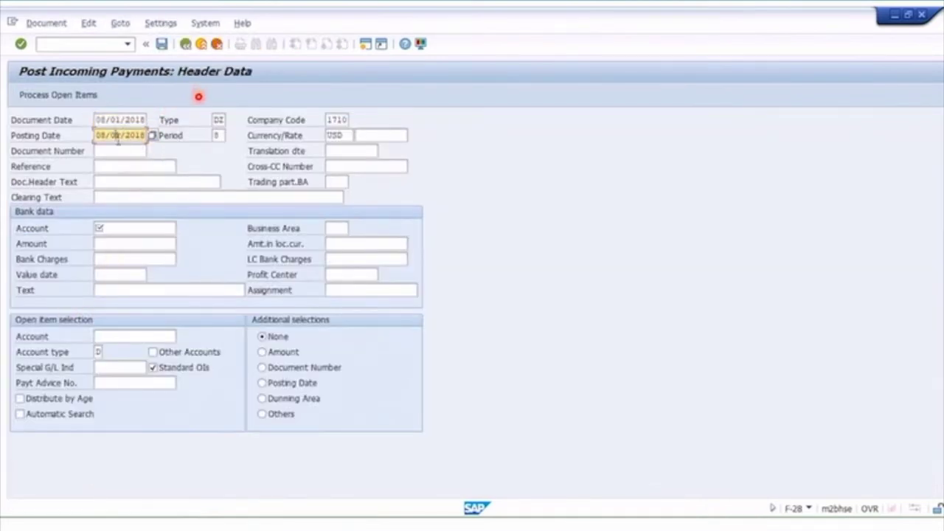
left_click(115, 169)
type("5434")
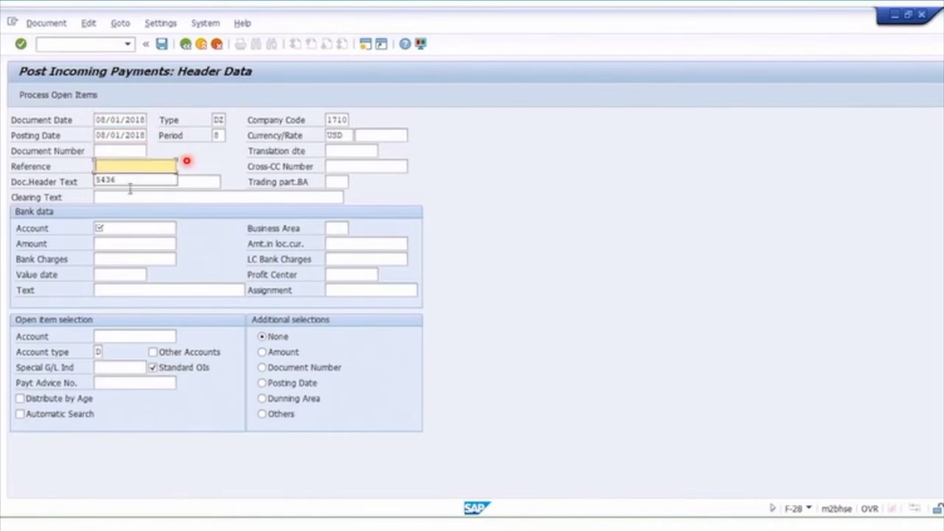
left_click(122, 179)
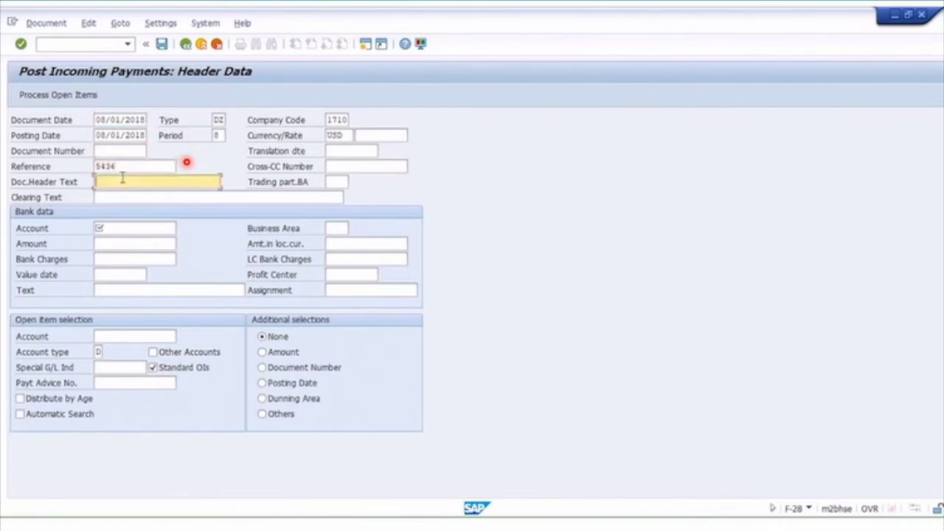
left_click(141, 195)
type("4235")
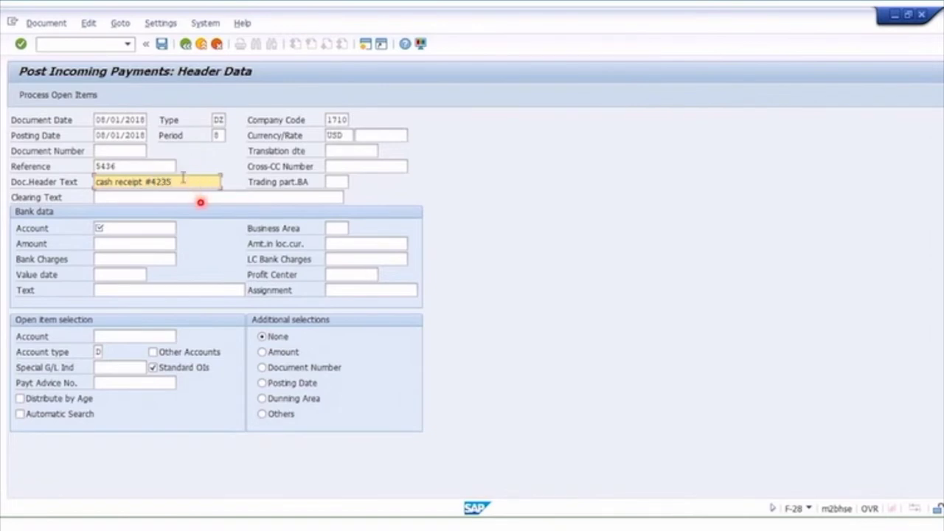
Check company code 1710 and USD, set bank account 11001080, and glance at the FBL5N list.
left_click(346, 135)
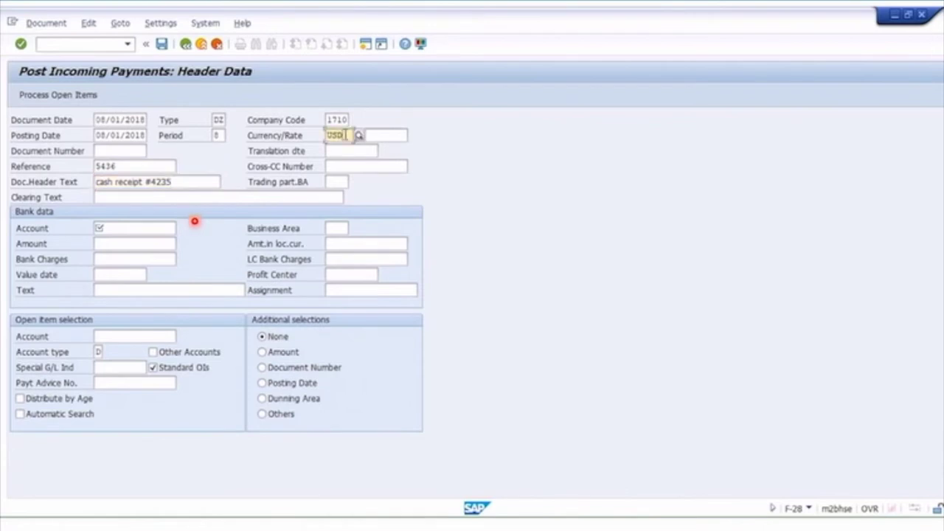
left_click(347, 119)
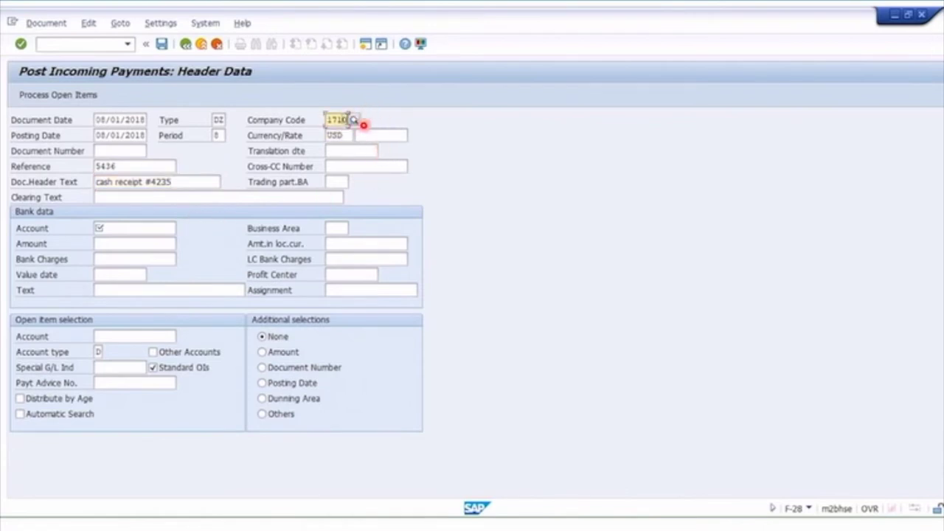
left_click(116, 228)
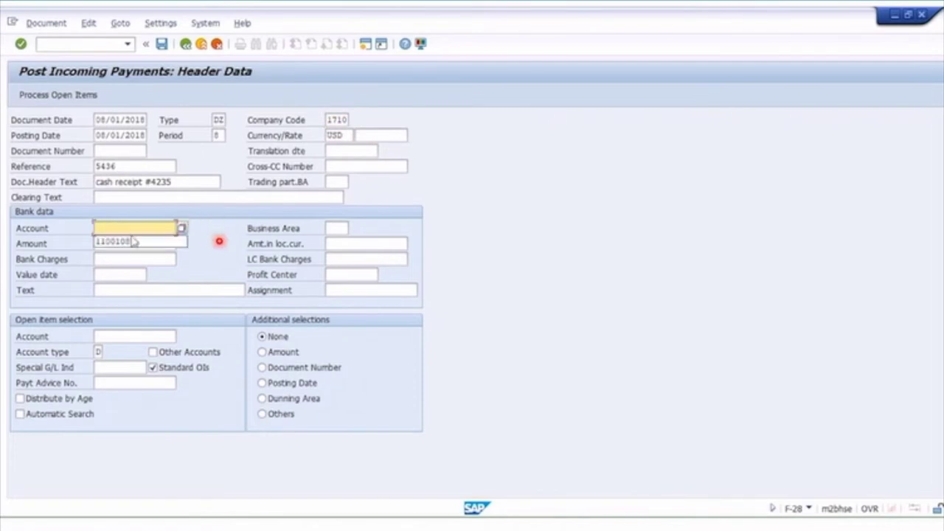
left_click(138, 229)
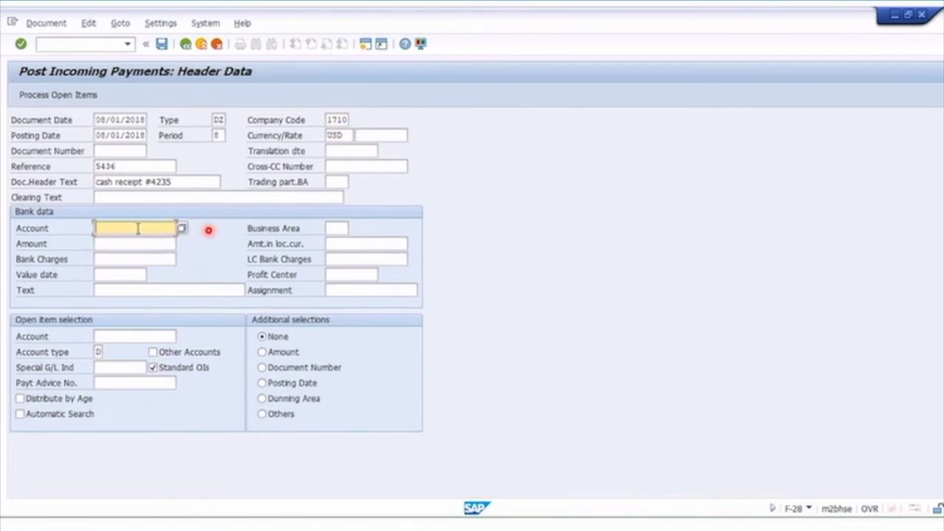
left_click(139, 243)
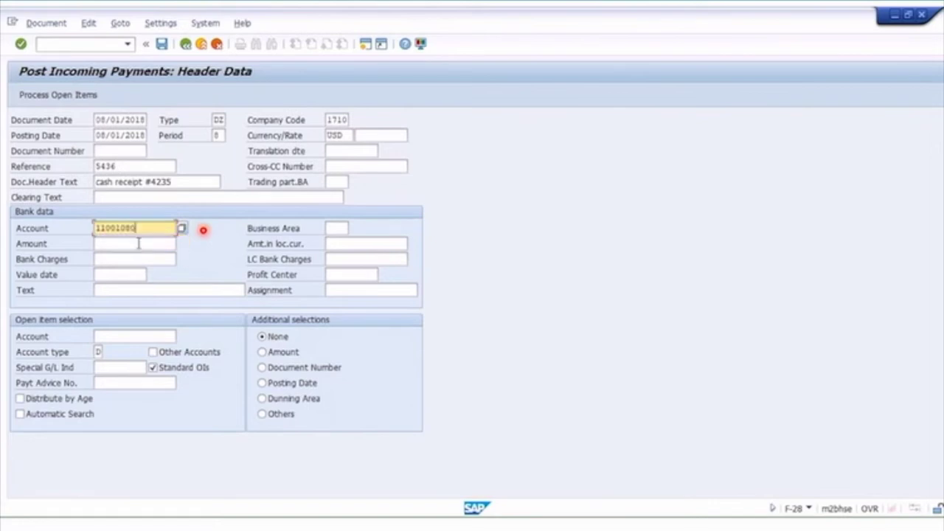
left_click(138, 243)
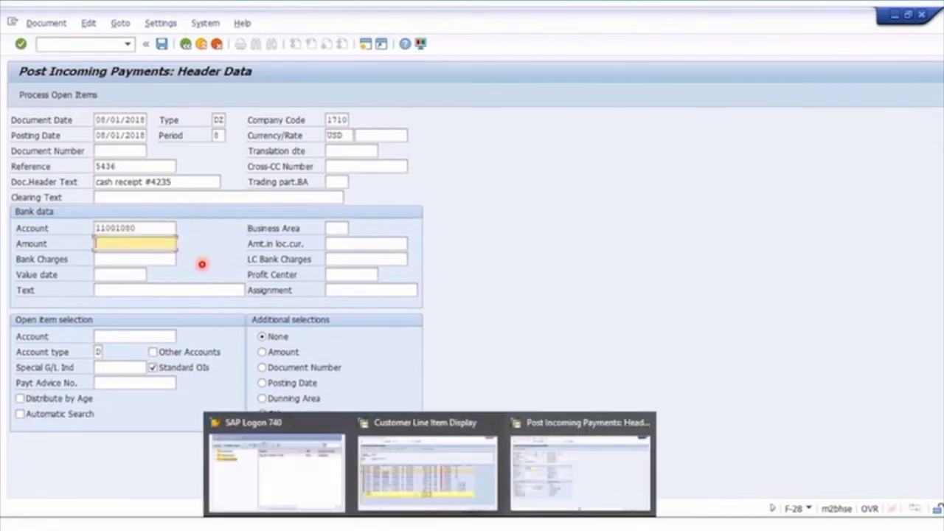
left_click(439, 495)
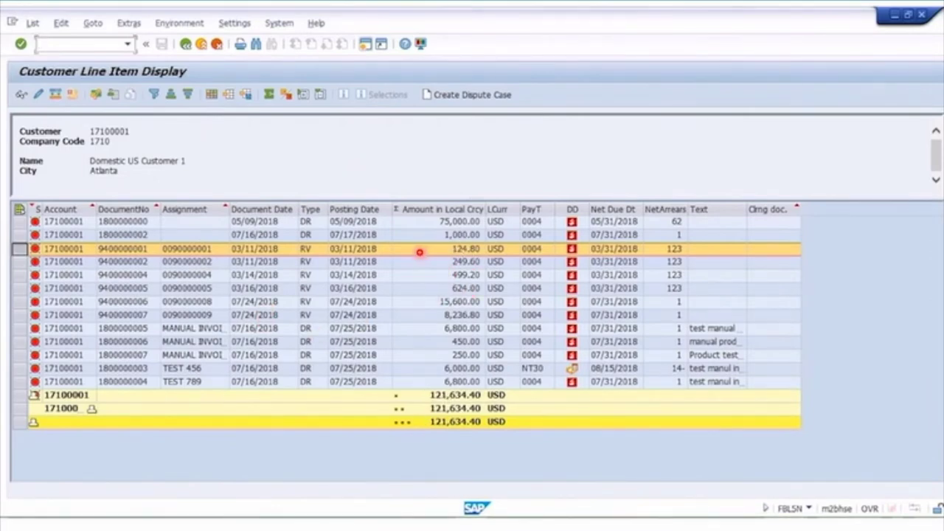
left_click(552, 492)
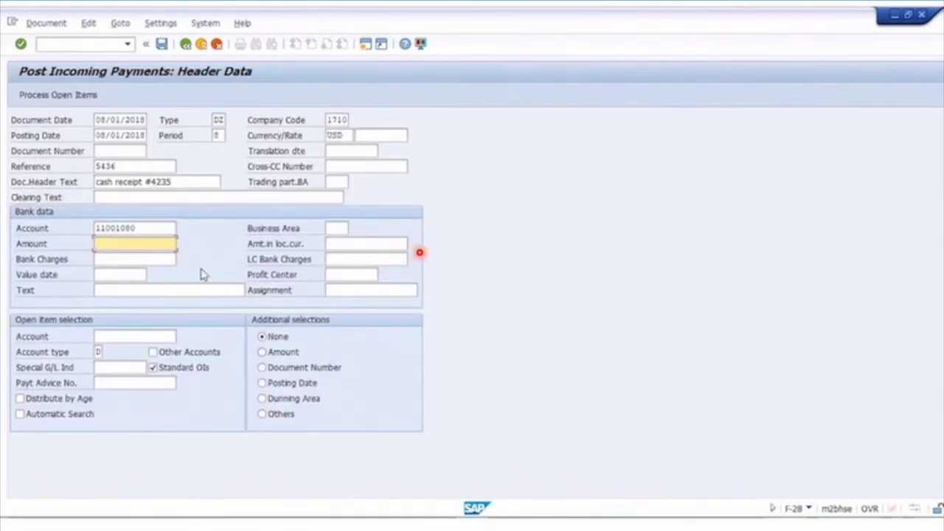
Enter payment amount 124.80 and value date 08/01/2018 in the bank data.
type("124.80")
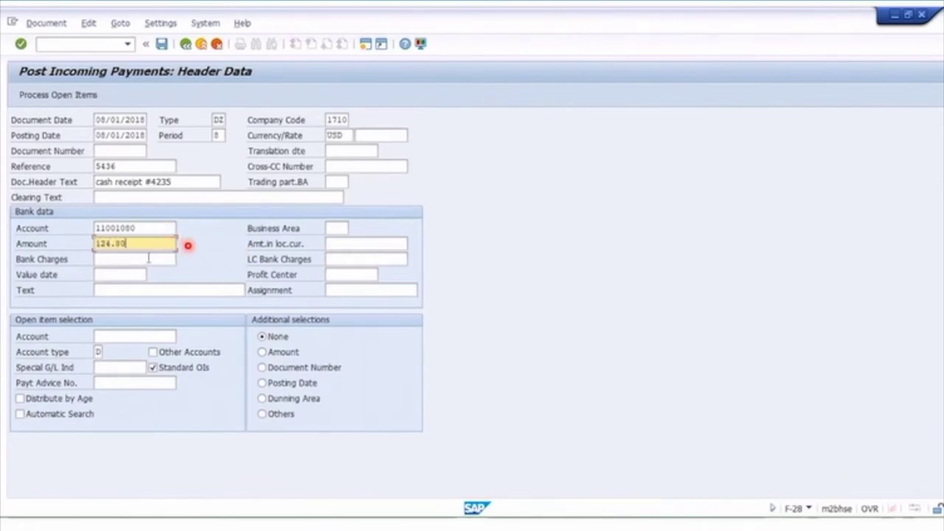
left_click(148, 258)
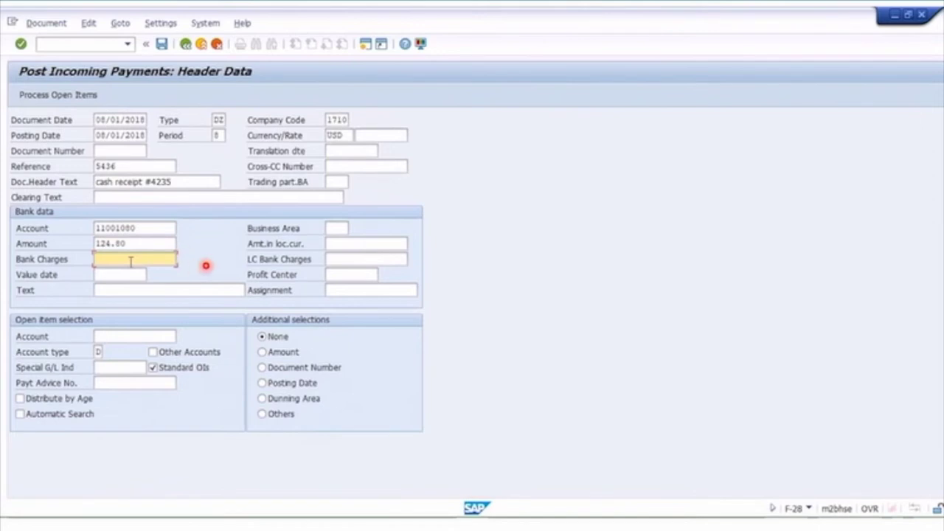
left_click(120, 274)
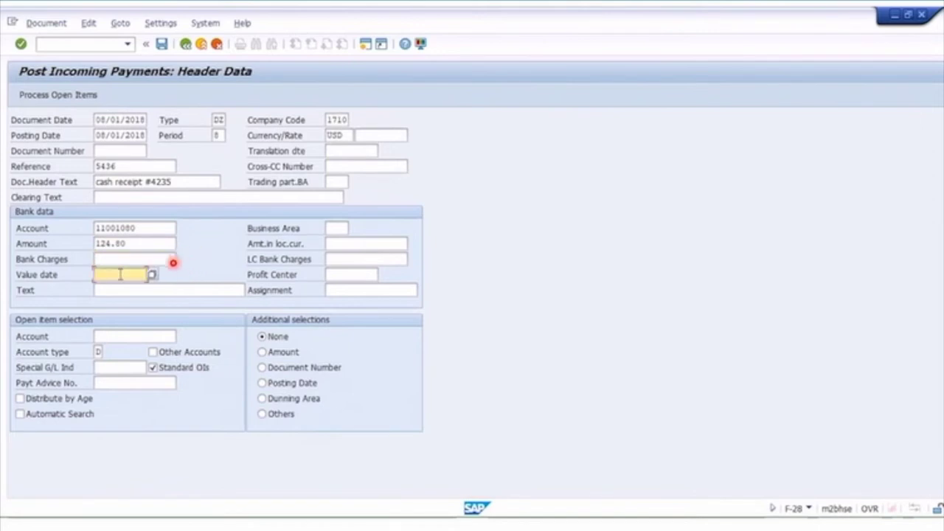
left_click(120, 274)
left_click(119, 290)
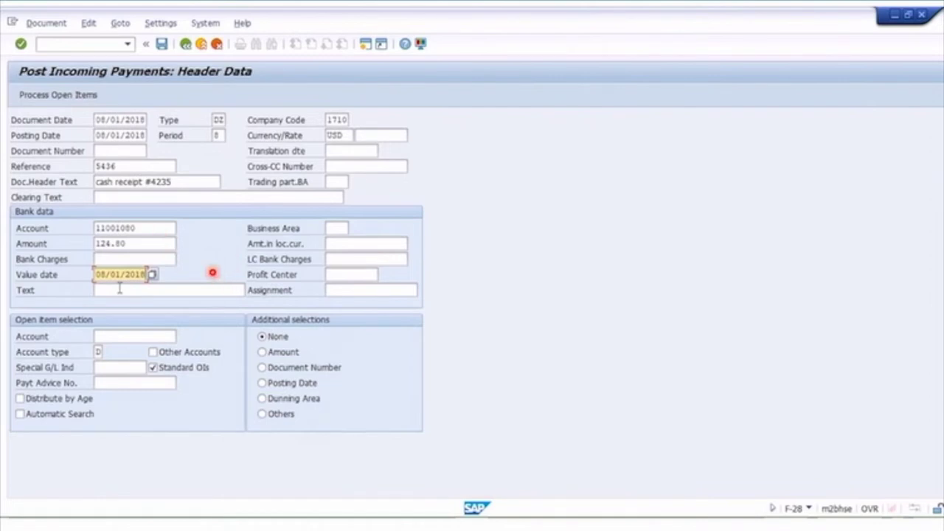
Enter 'manual cash receipt' as the payment text.
key("Tab")
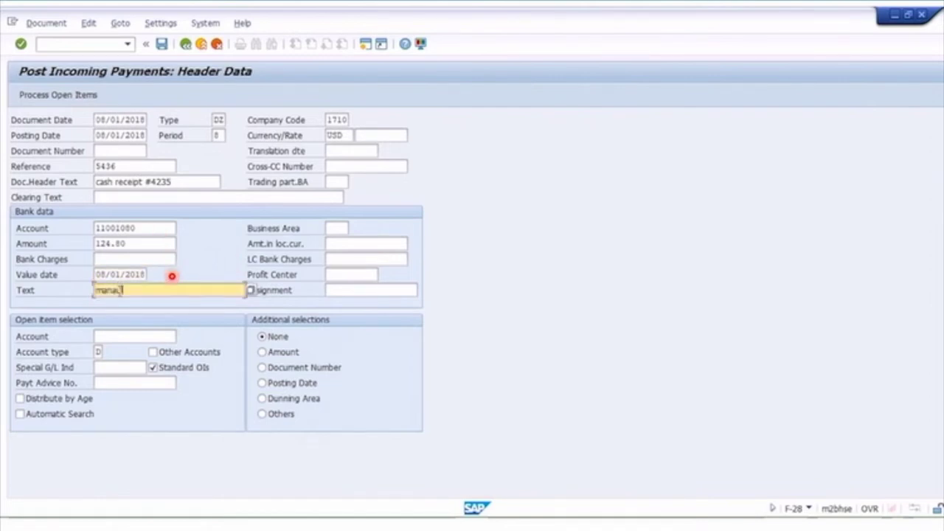
type("manual cash receipt")
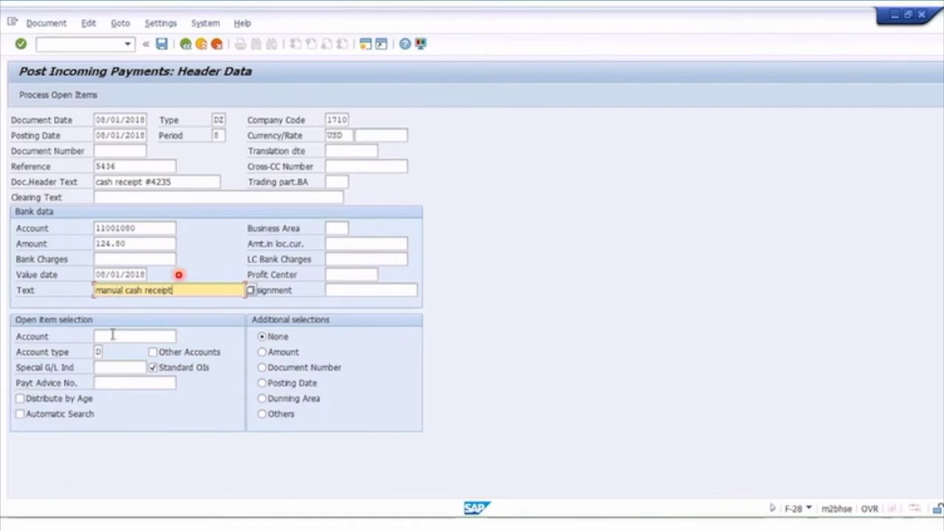
key("Return")
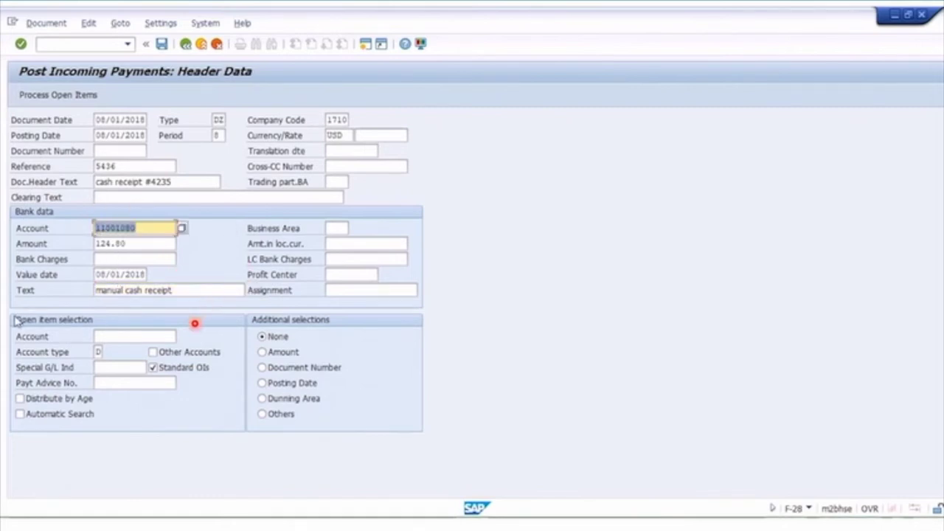
left_click(122, 337)
key("Tab")
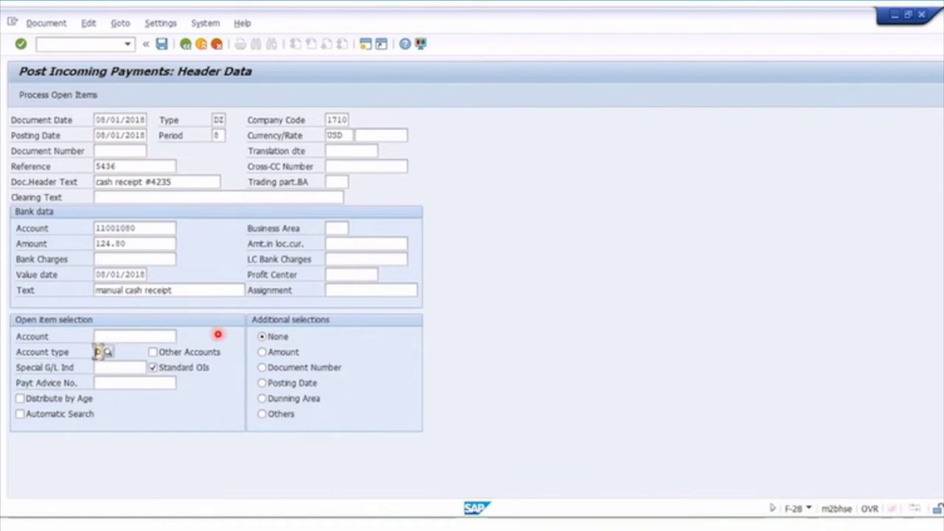
Select account type D (Customers) and customer 17100001, then process the open items.
left_click(108, 353)
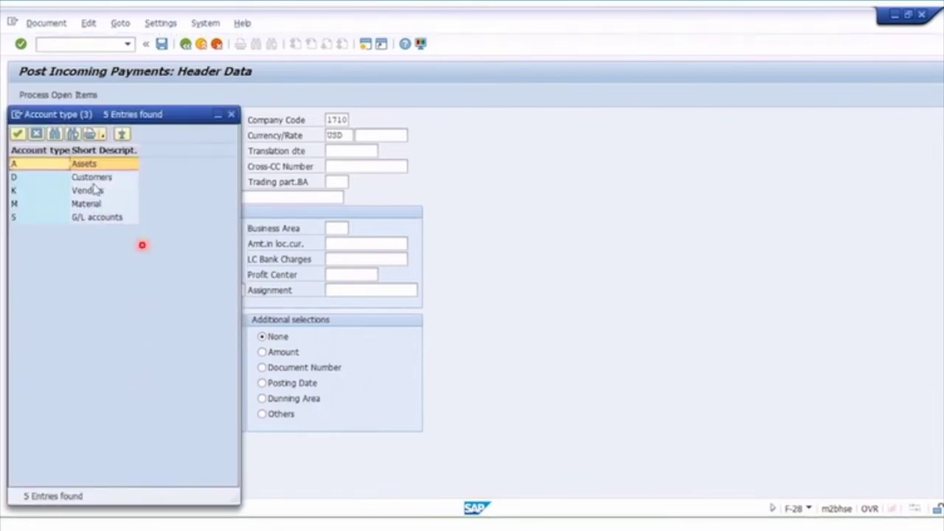
left_click(74, 179)
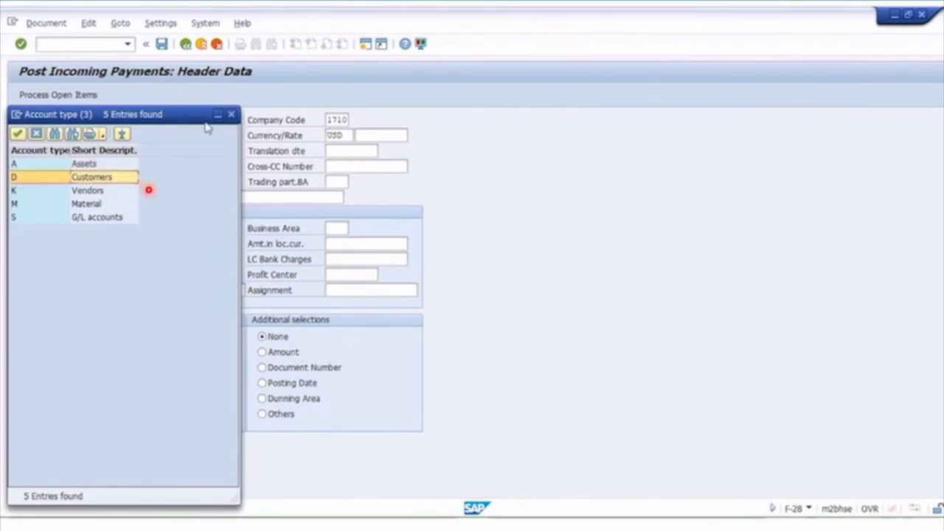
left_click(232, 116)
left_click(114, 336)
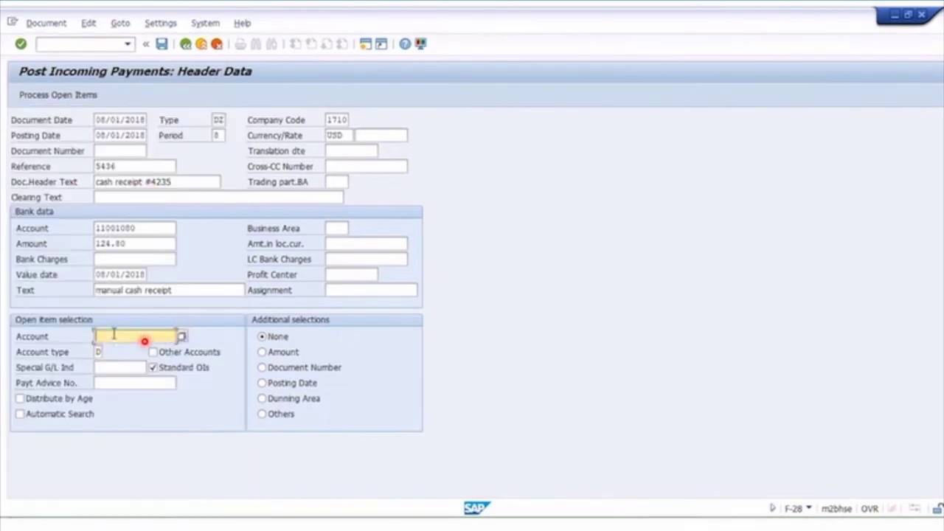
left_click(105, 336)
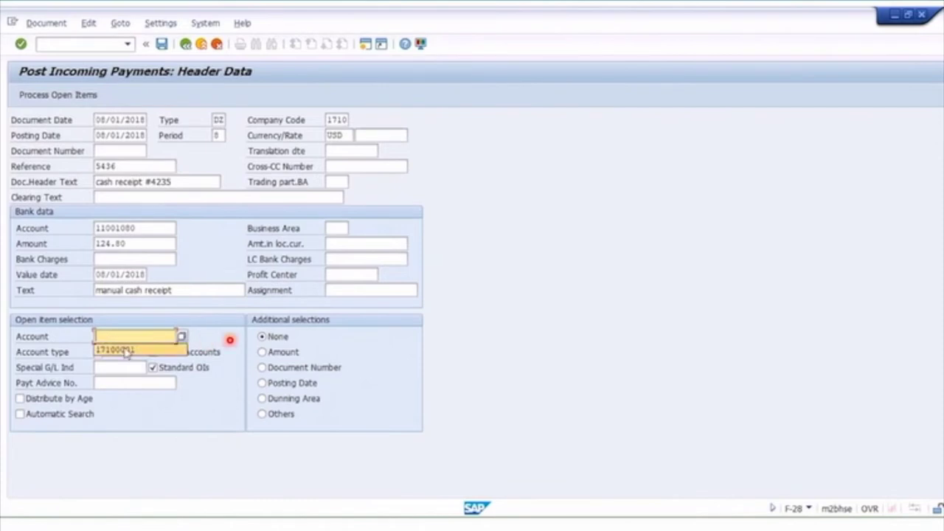
left_click(125, 350)
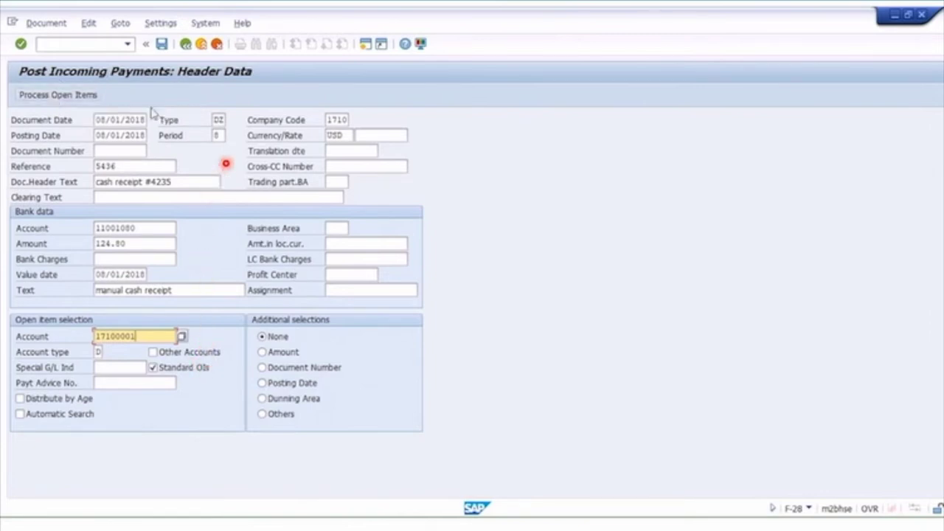
left_click(218, 120)
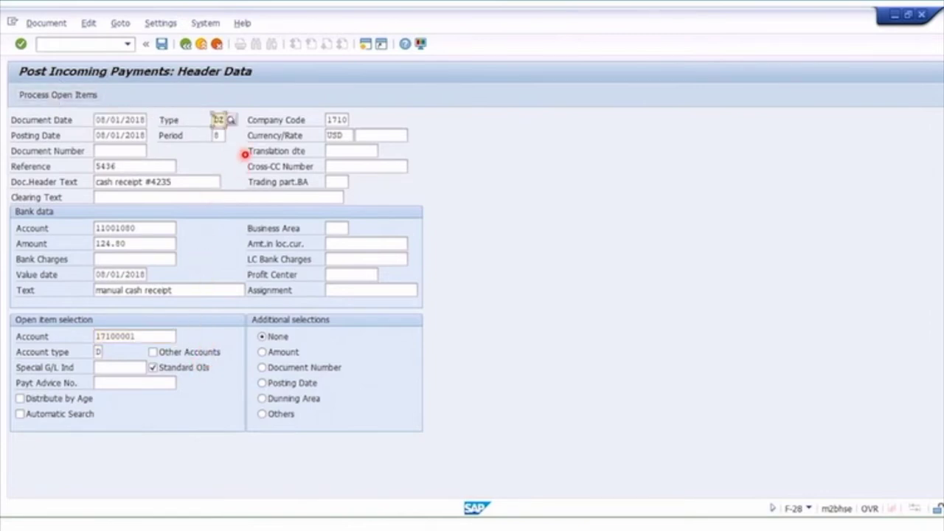
left_click(44, 97)
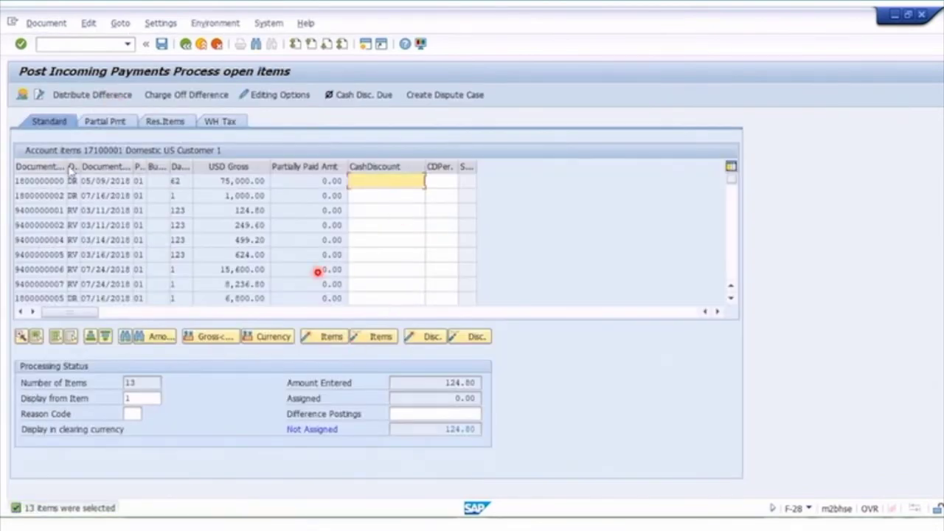
left_click_drag(66, 167, 86, 167)
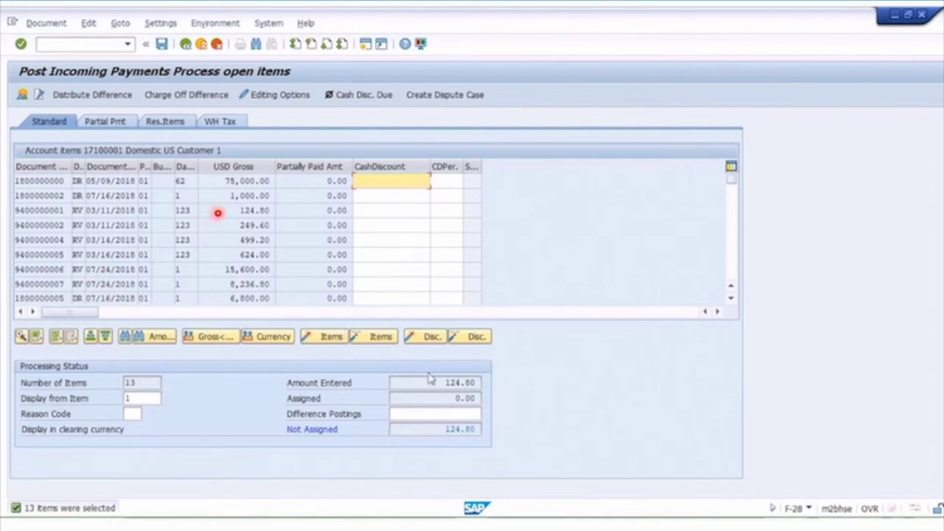
left_click_drag(446, 383, 476, 383)
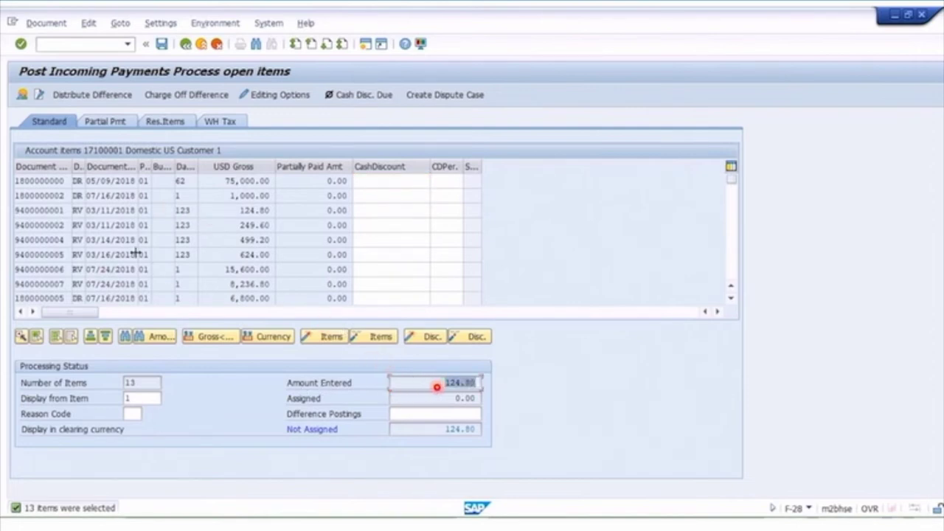
key("Return")
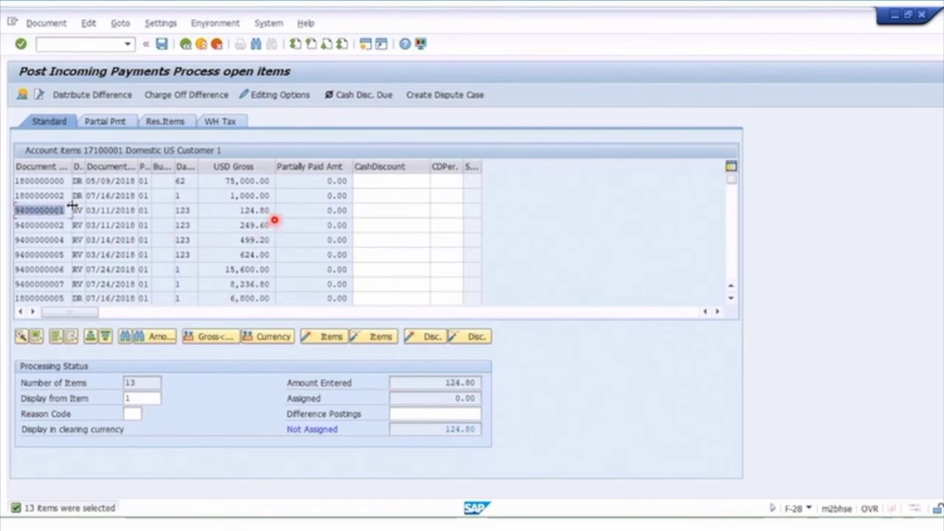
double_click(236, 212)
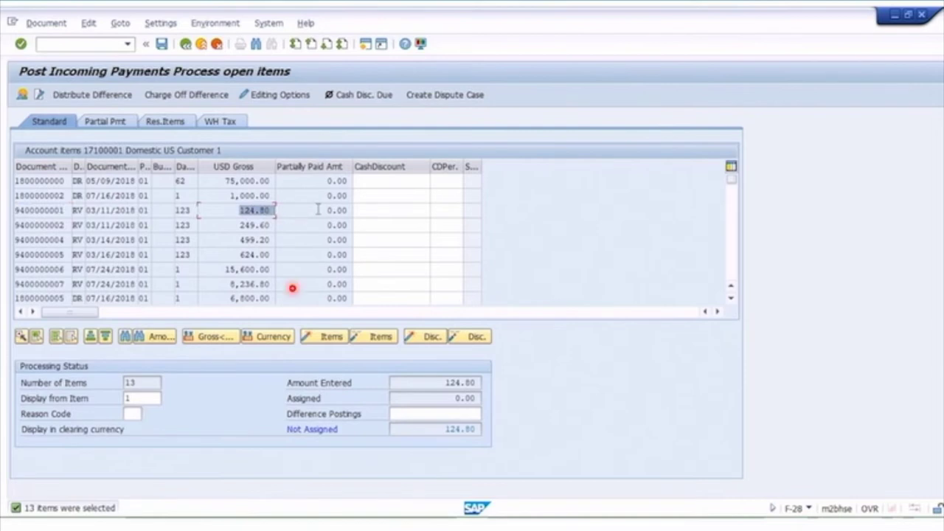
key("Tab")
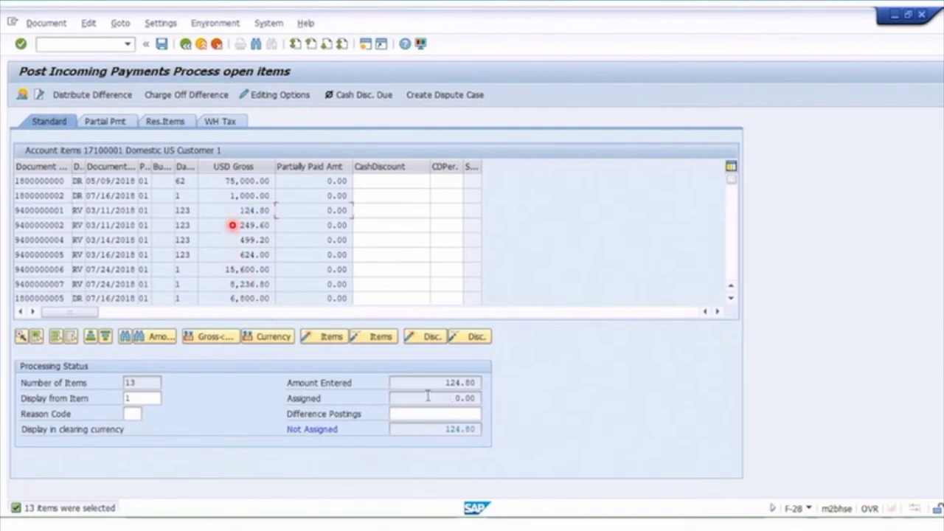
double_click(207, 212)
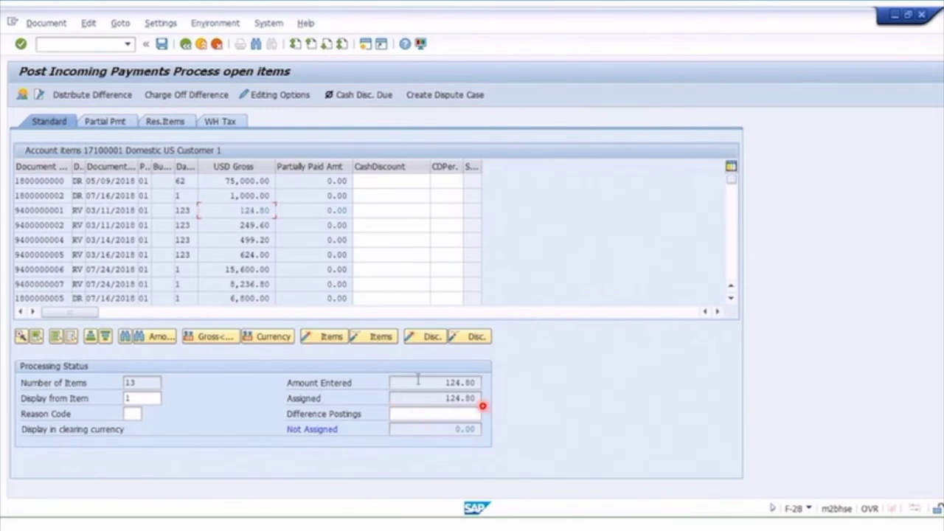
Confirm 0.00 remains unassigned and post the payment.
left_click_drag(441, 398, 480, 397)
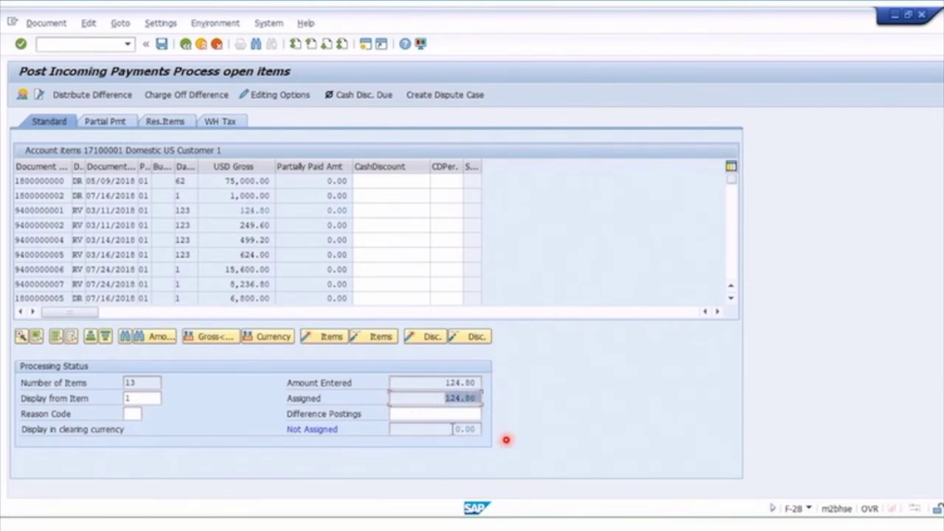
left_click(454, 429)
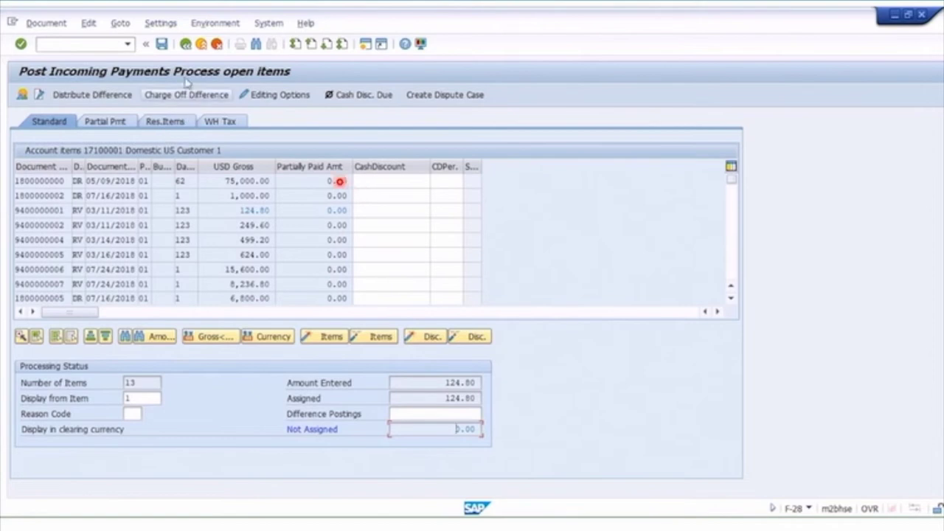
left_click(162, 45)
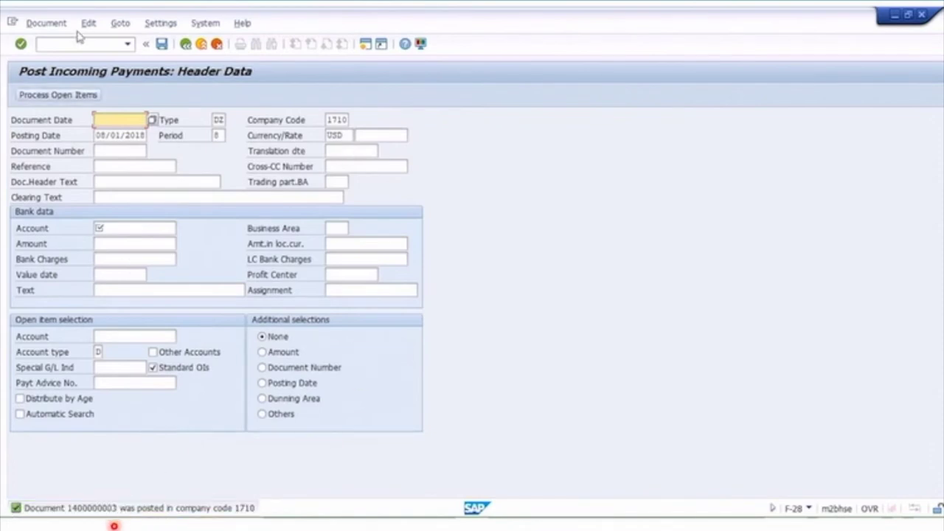
left_click(46, 23)
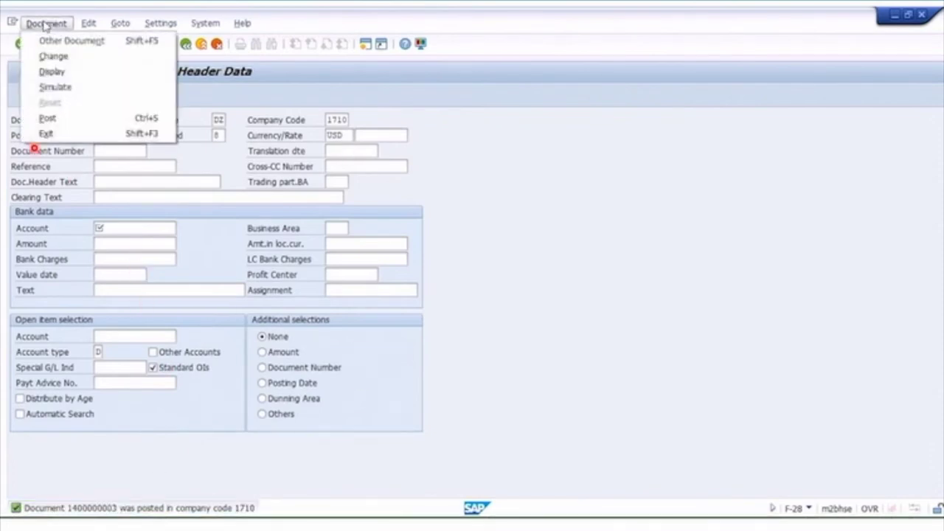
left_click(52, 72)
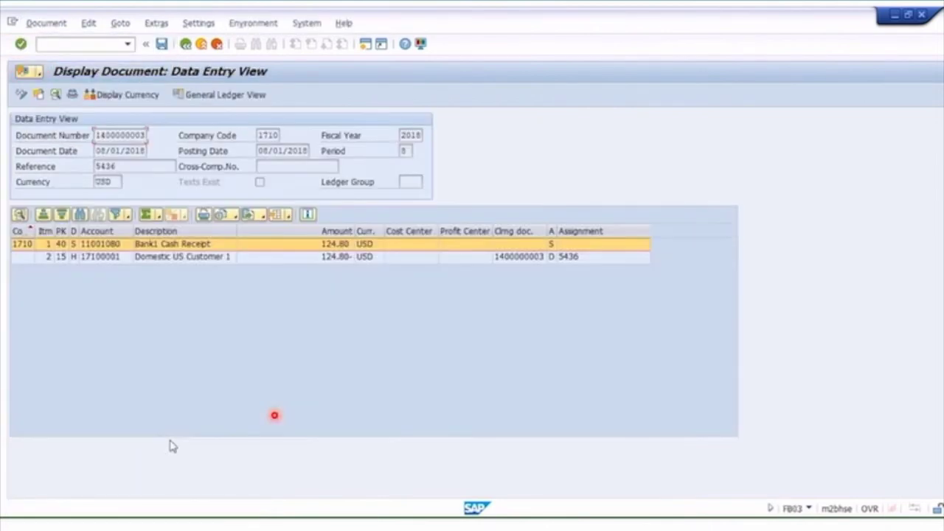
left_click(72, 95)
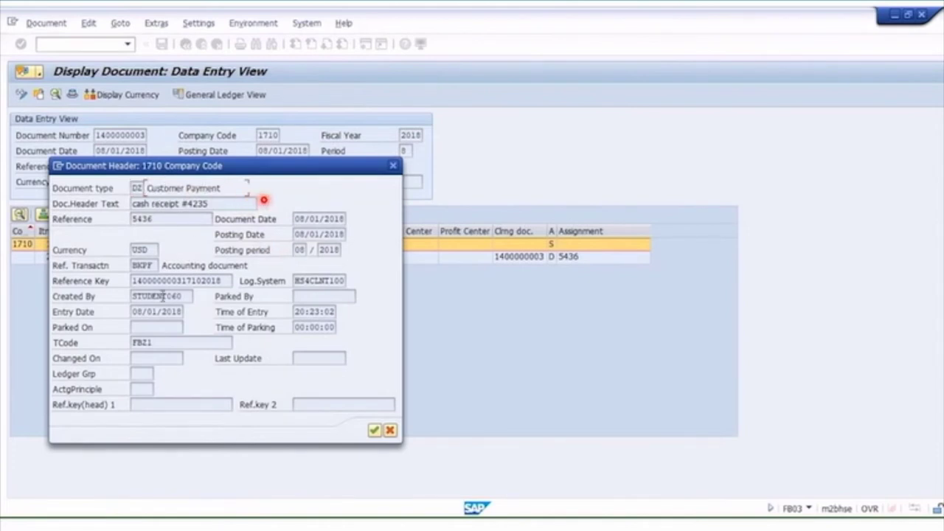
left_click(374, 431)
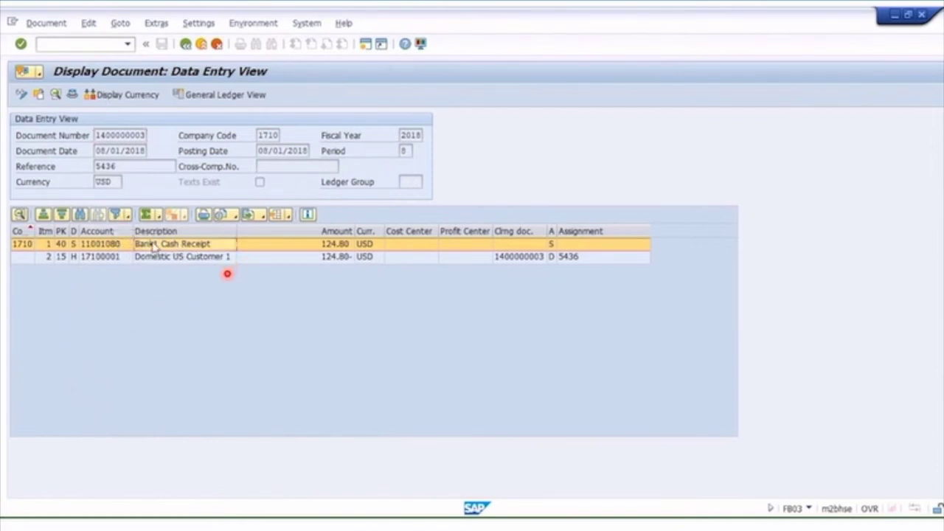
left_click(189, 262)
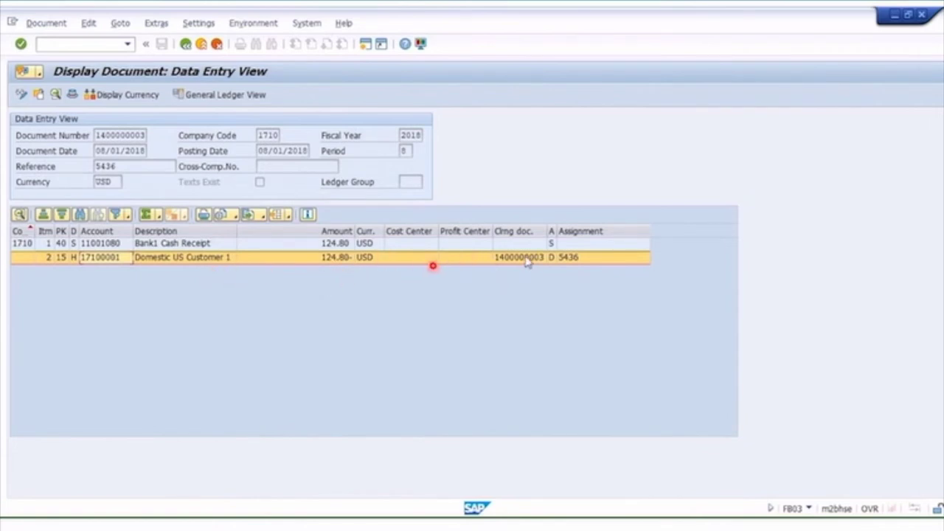
left_click(186, 44)
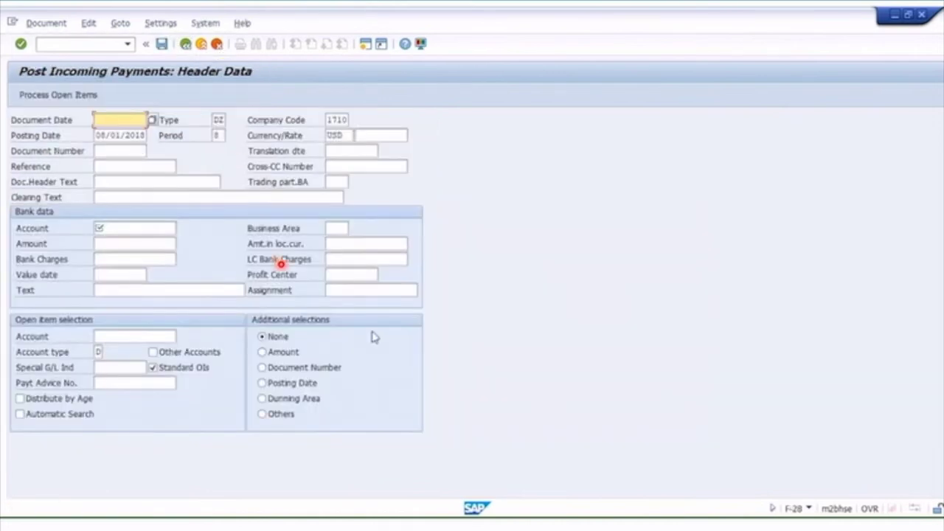
Switch to the FBL5N window and refresh the customer's open items list.
mouse_move(432, 516)
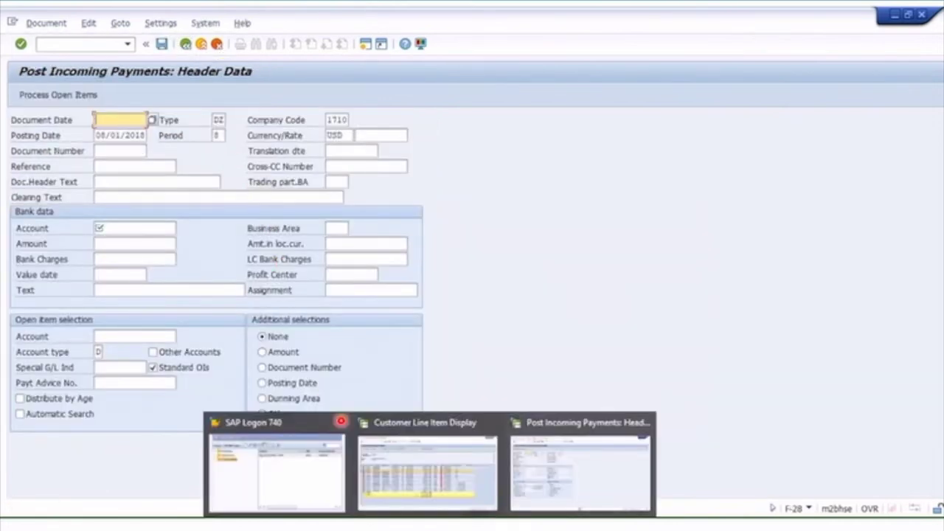
left_click(431, 490)
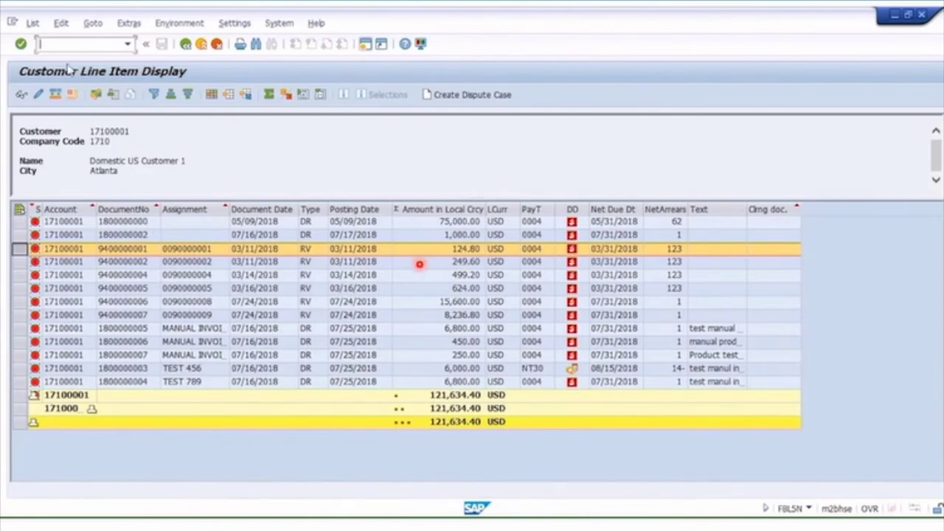
left_click(32, 23)
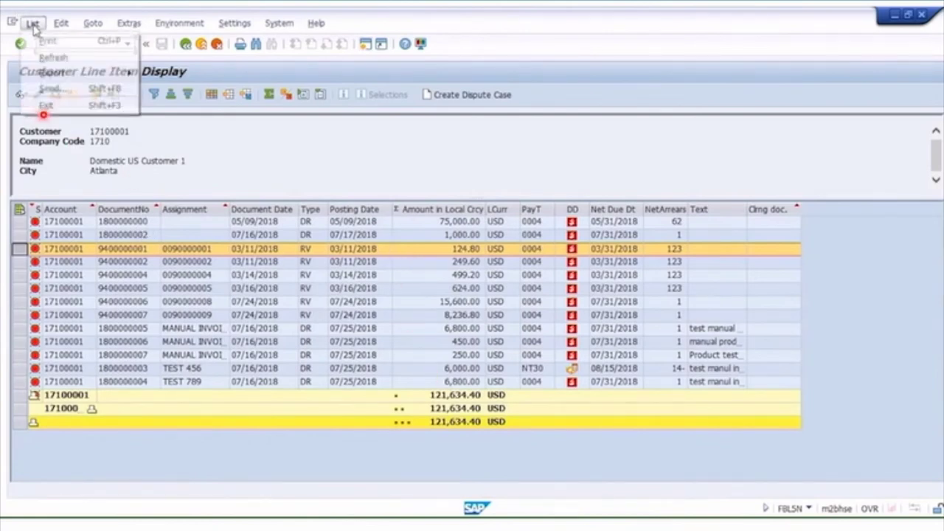
left_click(53, 58)
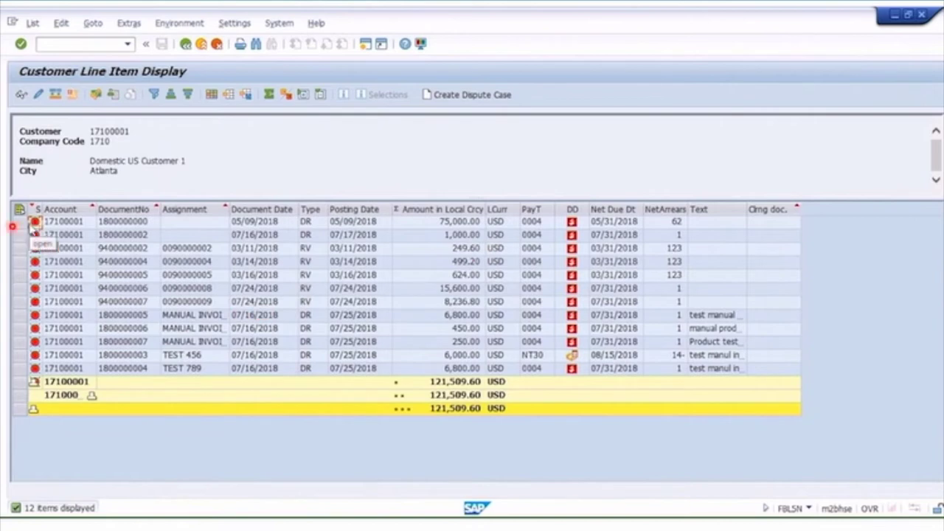
Rerun FBL5N for all items and select the cleared 124.80 payment and invoice rows.
left_click(185, 45)
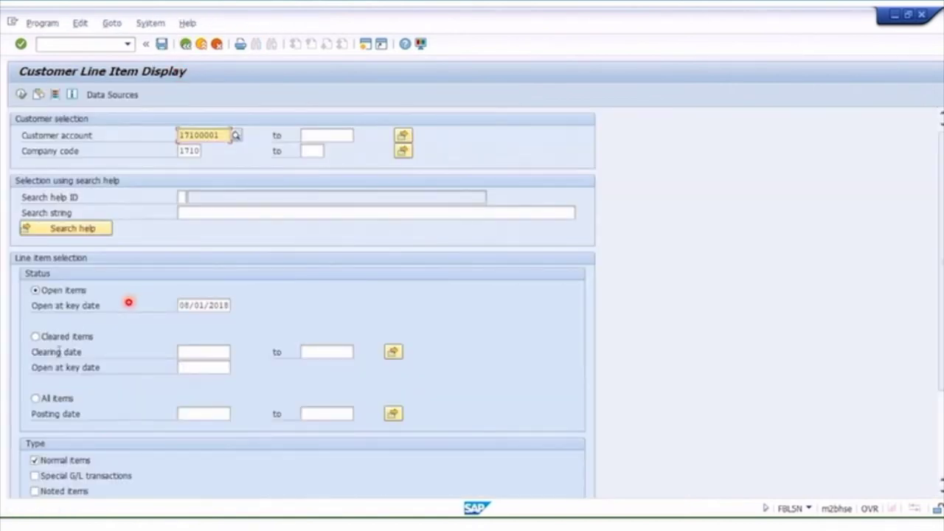
left_click(39, 399)
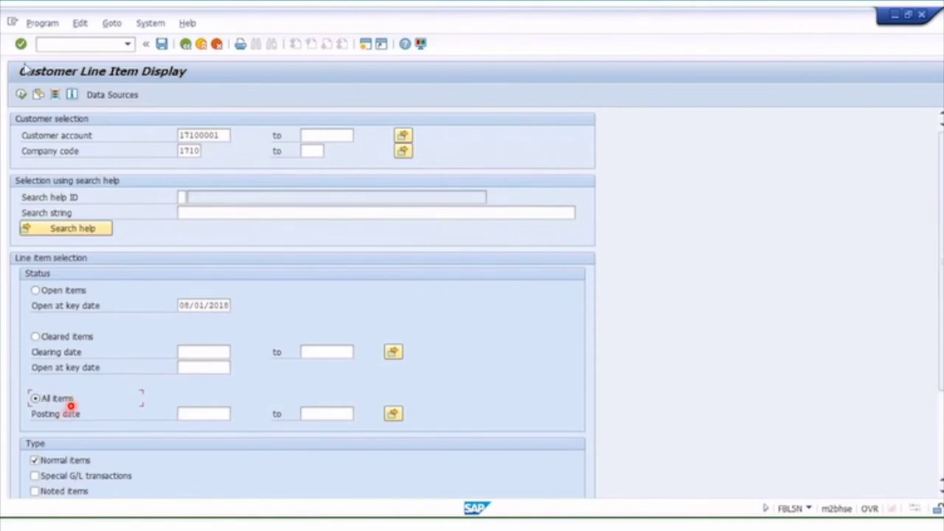
left_click(21, 95)
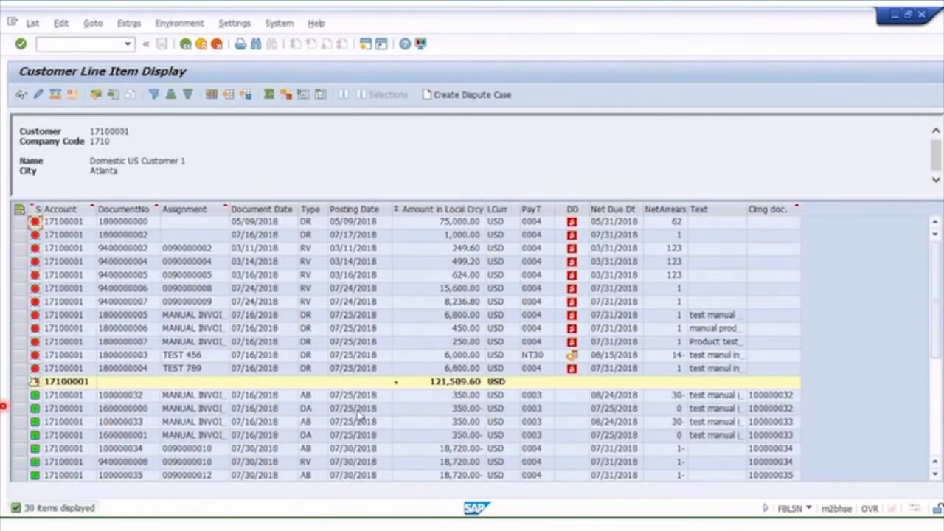
scroll(360, 417, "down", 1)
scroll(360, 417, "down", 1)
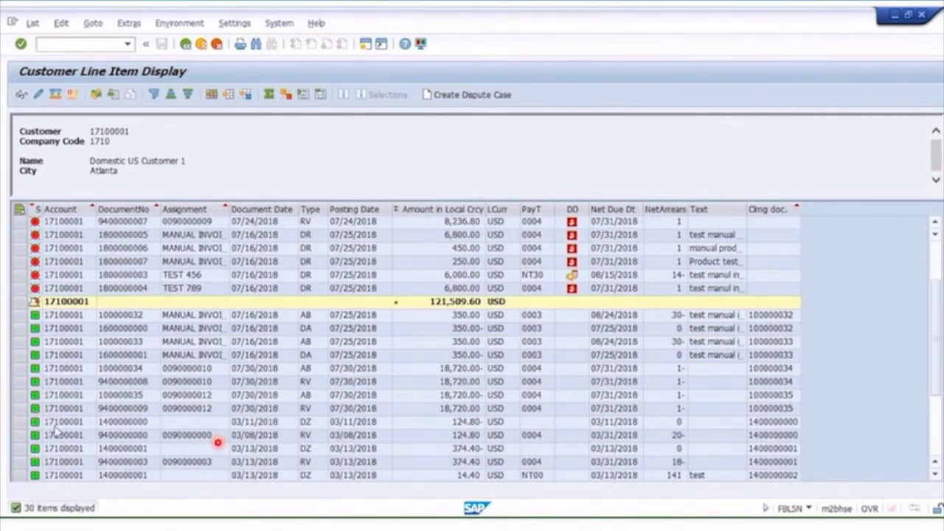
left_click_drag(18, 421, 17, 428)
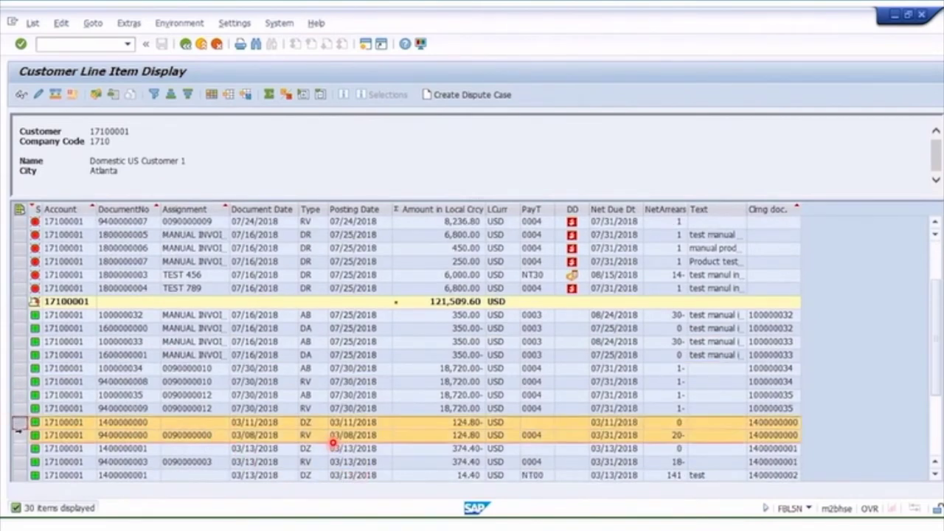